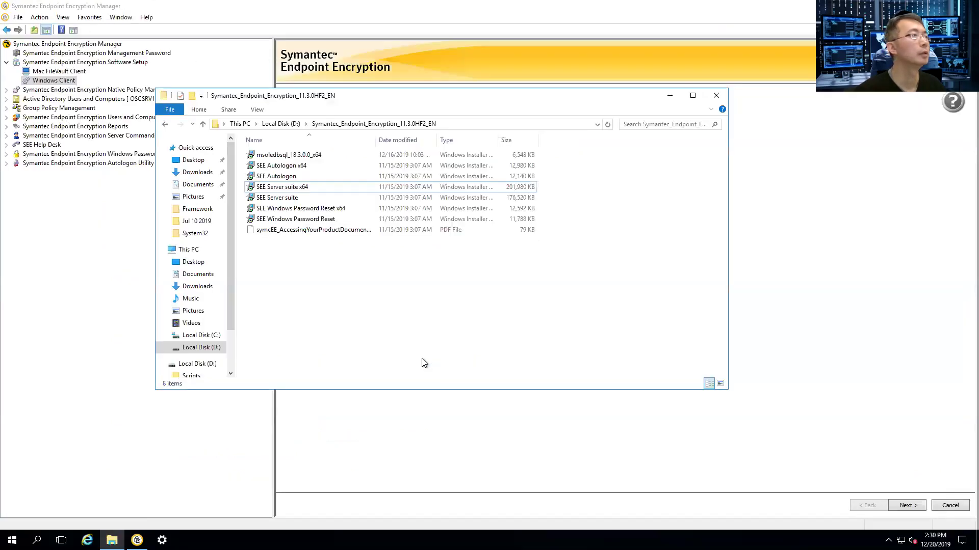
- Bring the Encryption Manager console and installer folder forward, then scroll the Chrome article
click(158, 10)
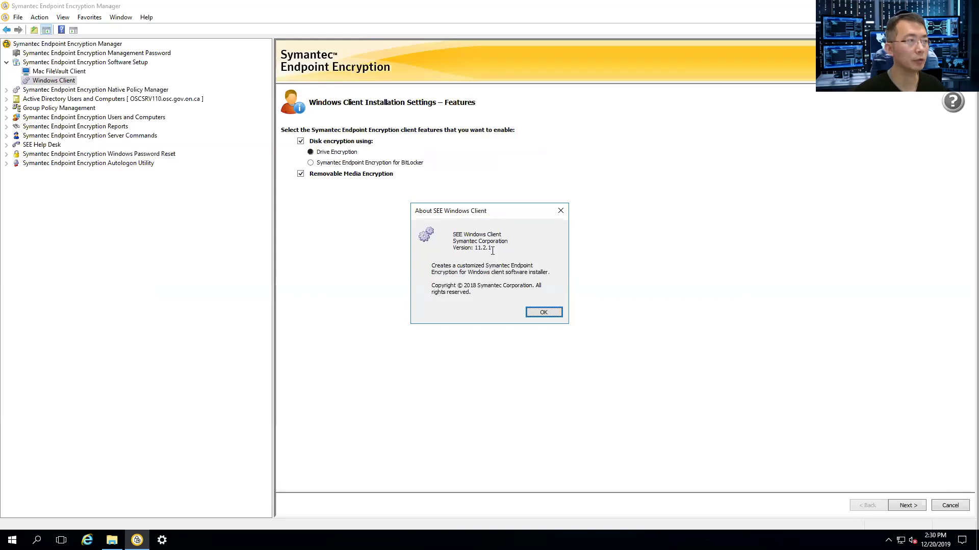
click(112, 540)
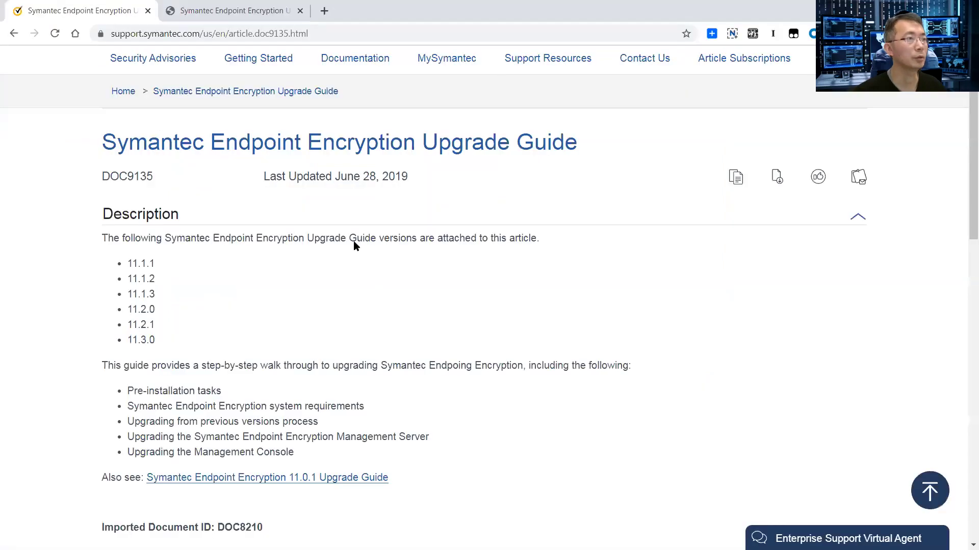
scroll(481, 206, down, 6)
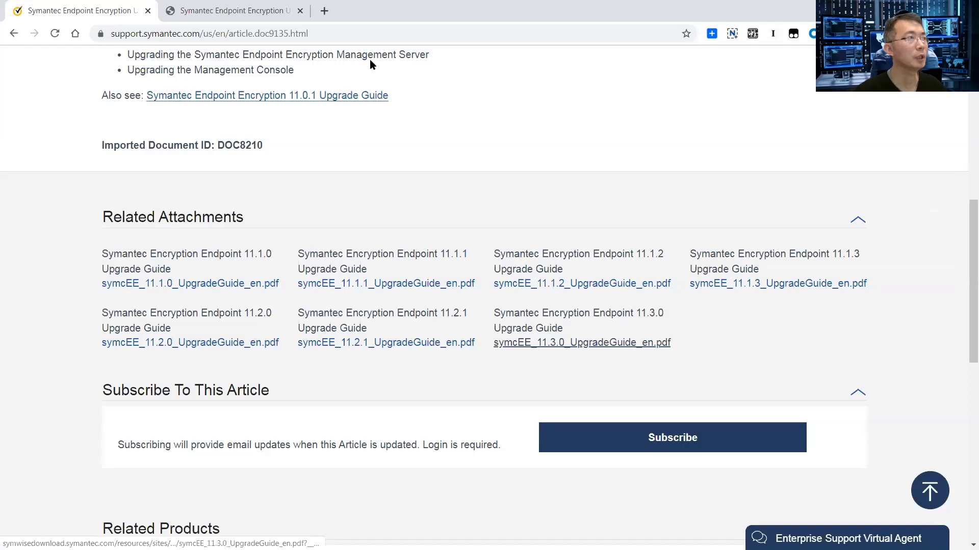
- In the 11.3.0 Upgrade Guide PDF, highlight the Management Server upgrade chapter title
key(ctrl+Tab)
scroll(384, 200, up, 3)
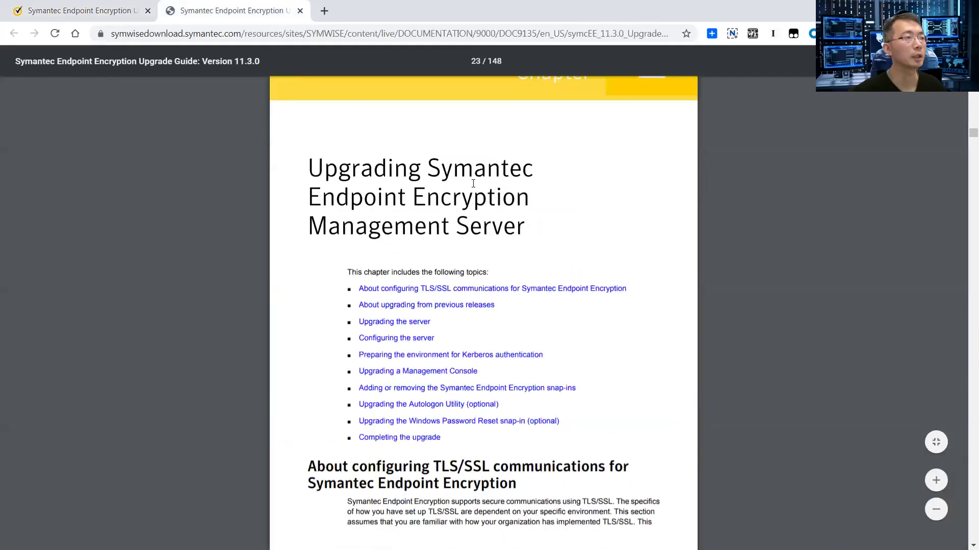
drag(309, 166, 531, 236)
- Highlight the in-place upgrade explanation and the supported version range ending at 11.2.1
scroll(533, 239, down, 5)
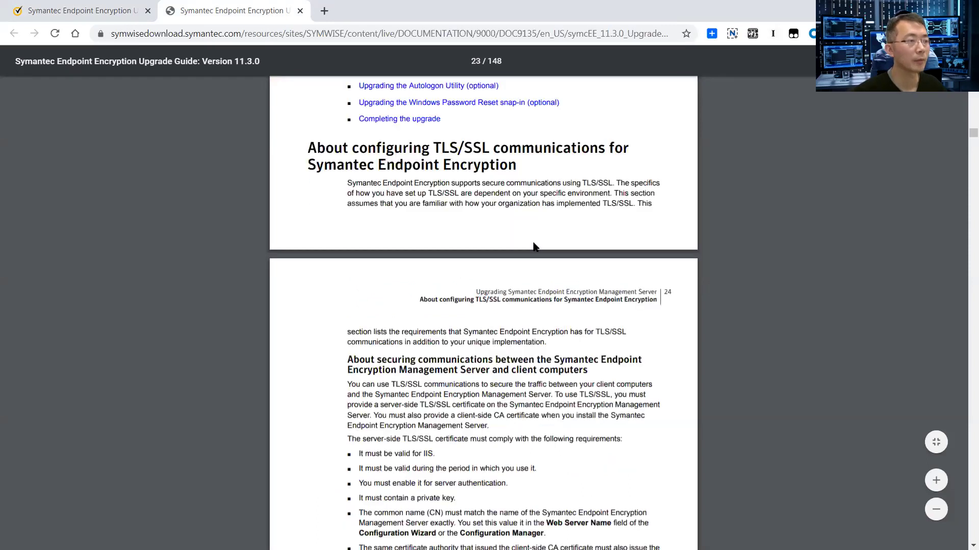
scroll(534, 247, down, 7)
scroll(534, 245, down, 5)
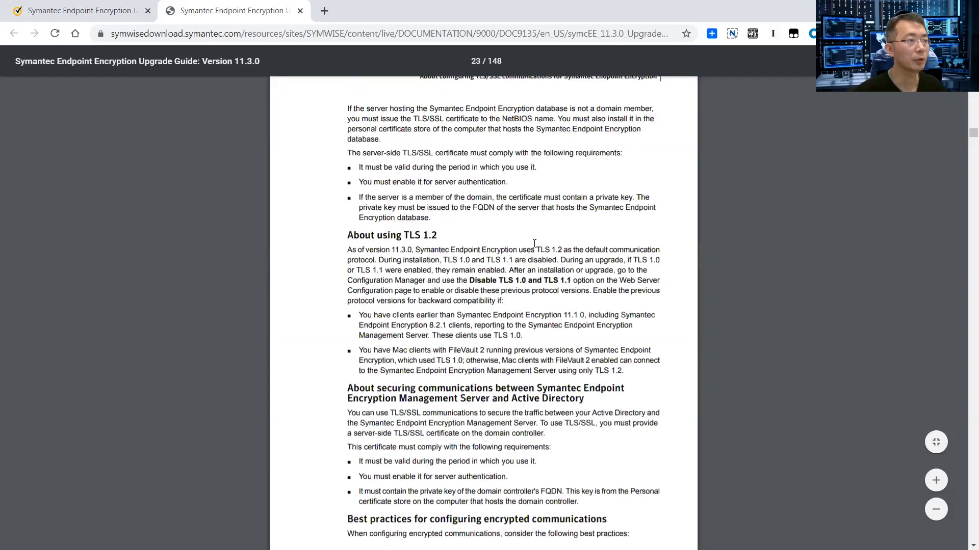
scroll(534, 243, down, 13)
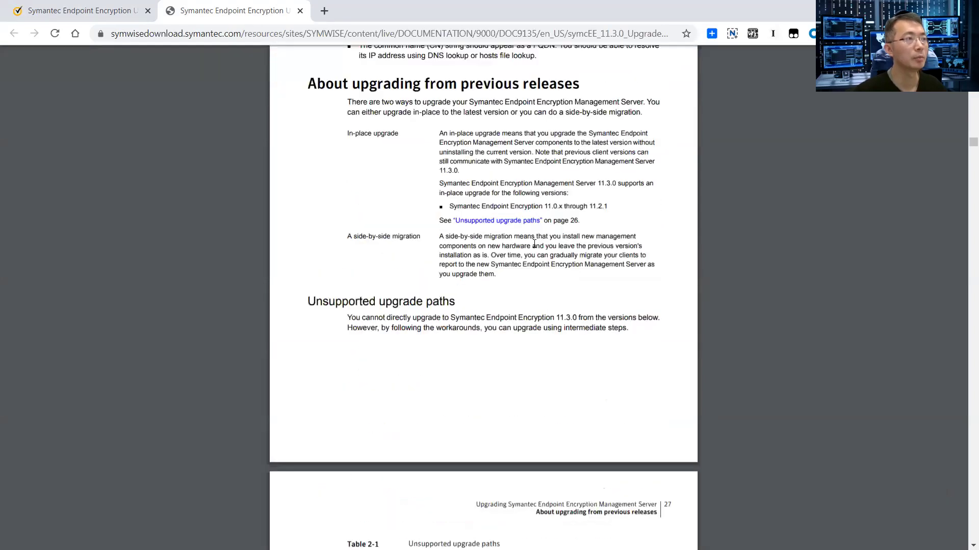
drag(348, 133, 373, 133)
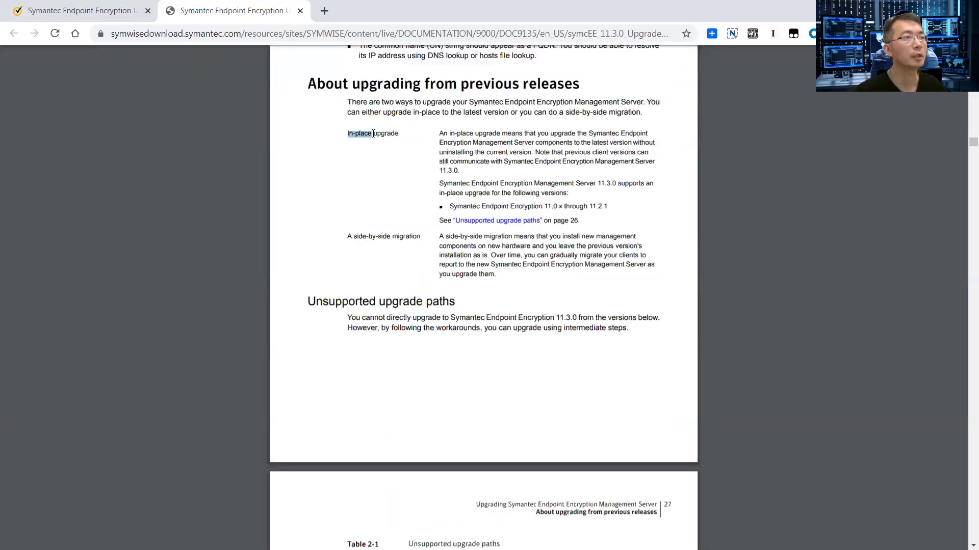
click(442, 133)
drag(441, 133, 603, 135)
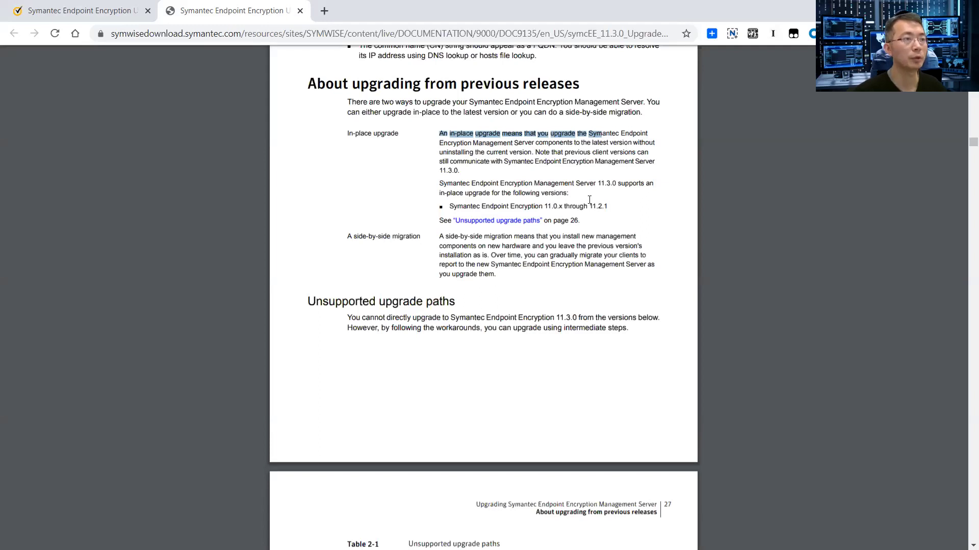
drag(559, 207, 610, 209)
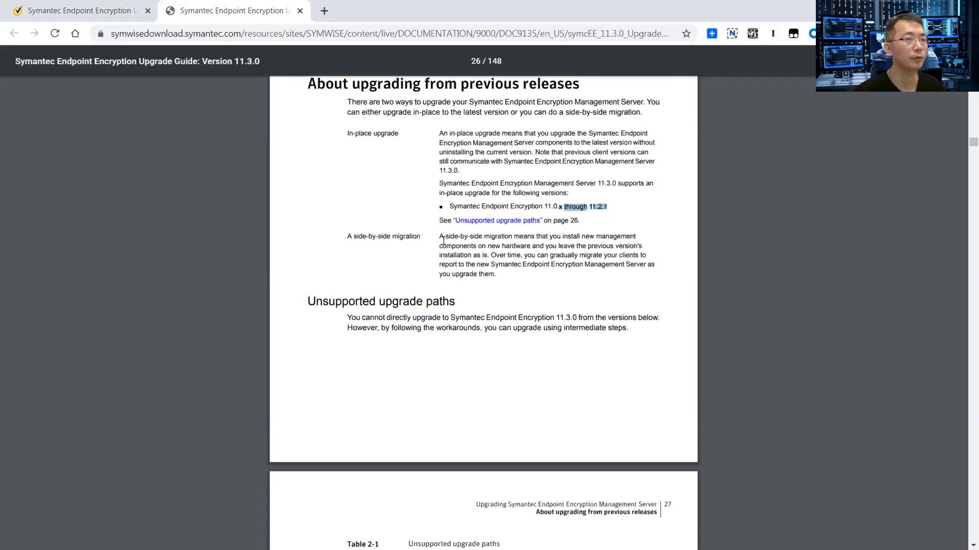
- Scroll further and select the page number box to jump pages
scroll(457, 253, down, 9)
scroll(456, 252, down, 5)
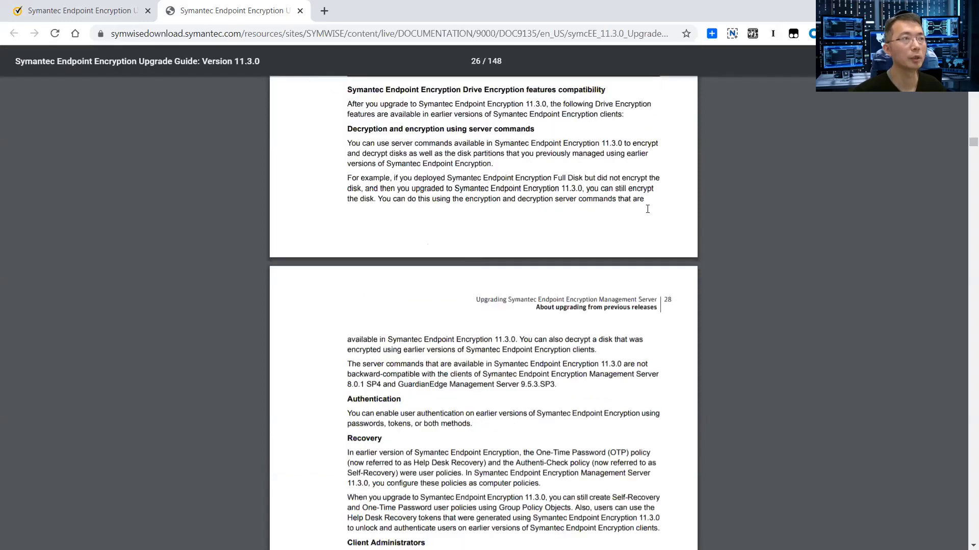
click(480, 57)
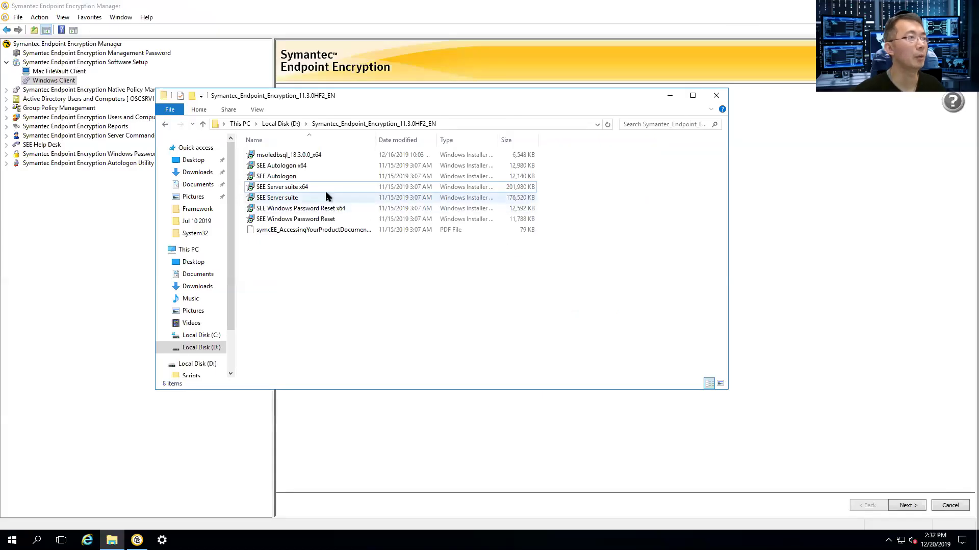
click(321, 157)
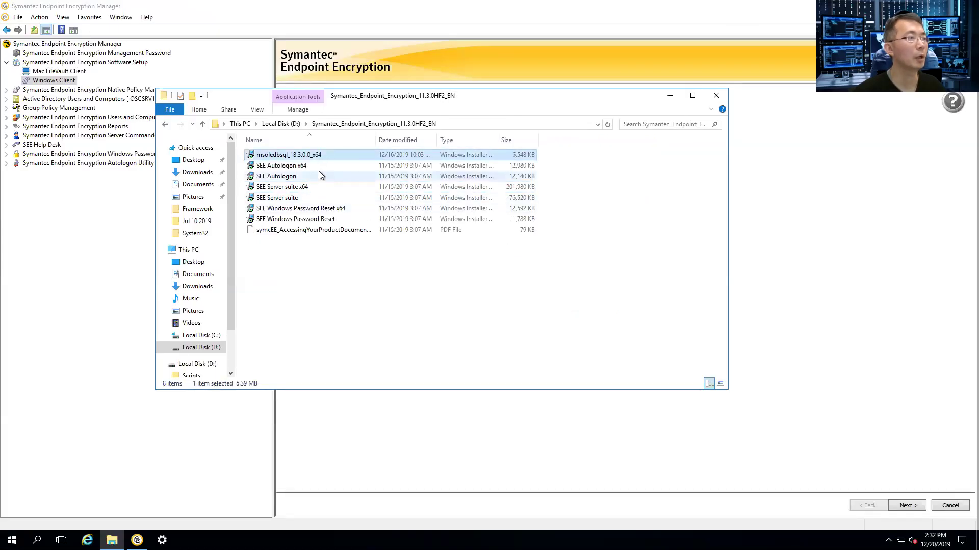
click(314, 188)
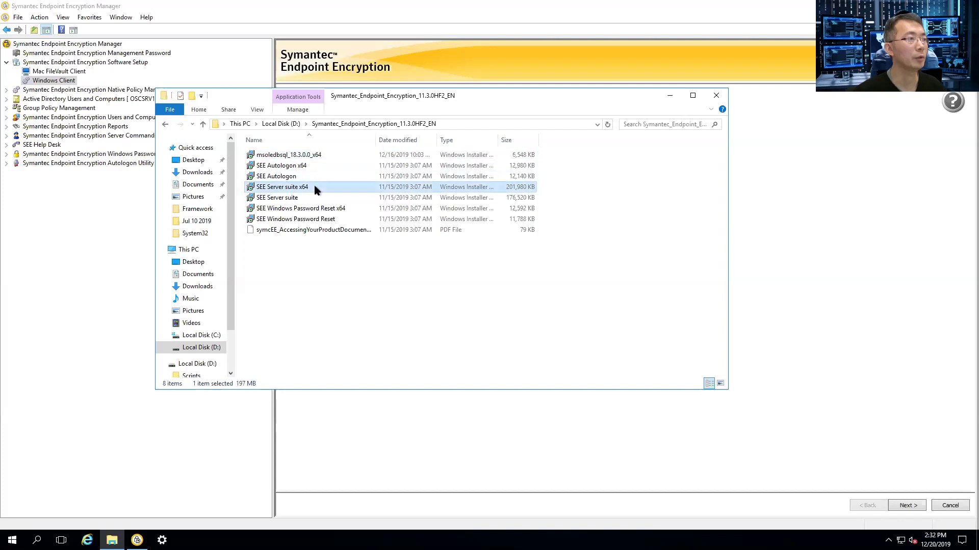
double_click(318, 156)
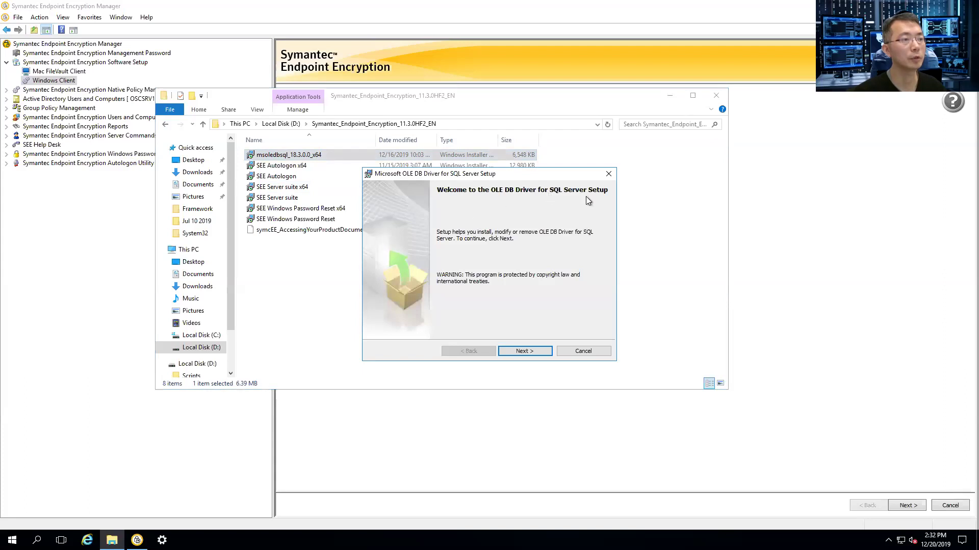
click(537, 350)
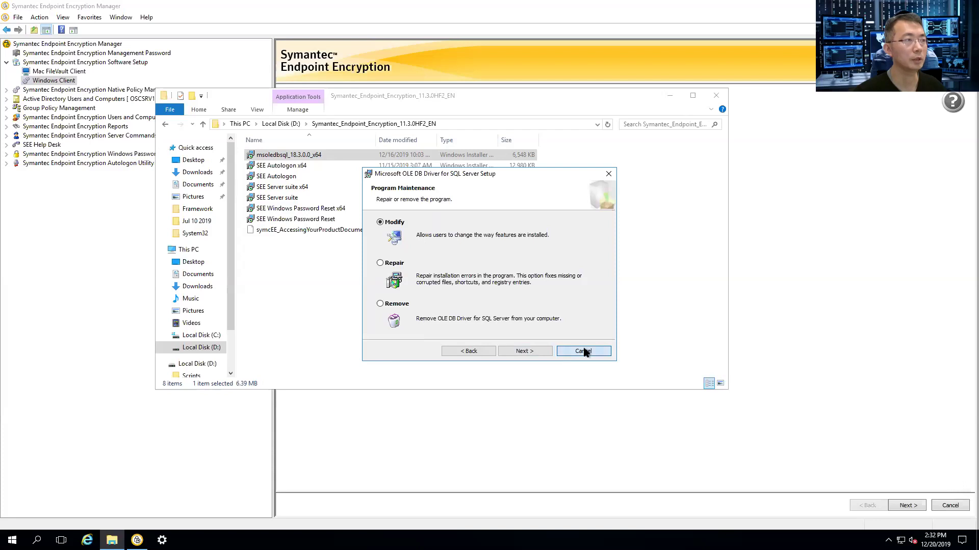
click(583, 352)
click(474, 301)
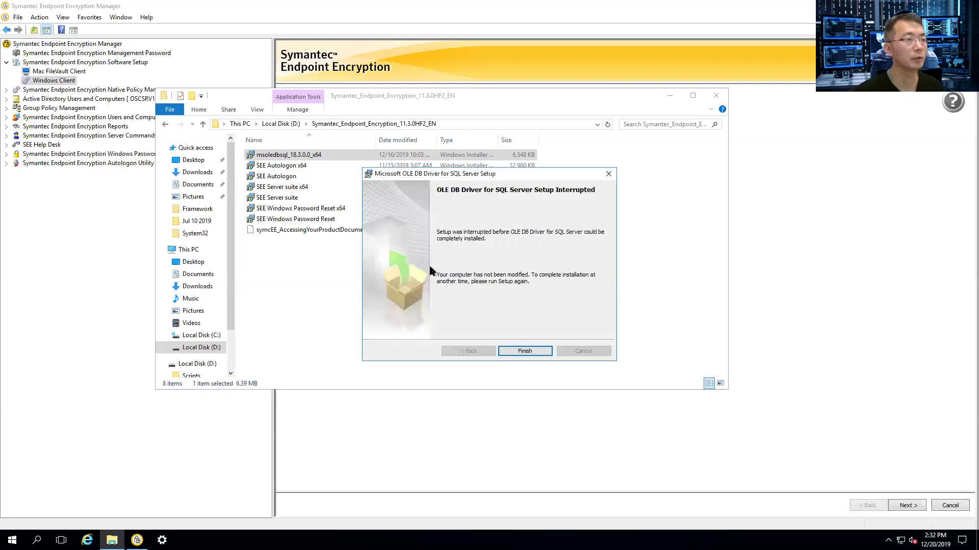
click(524, 350)
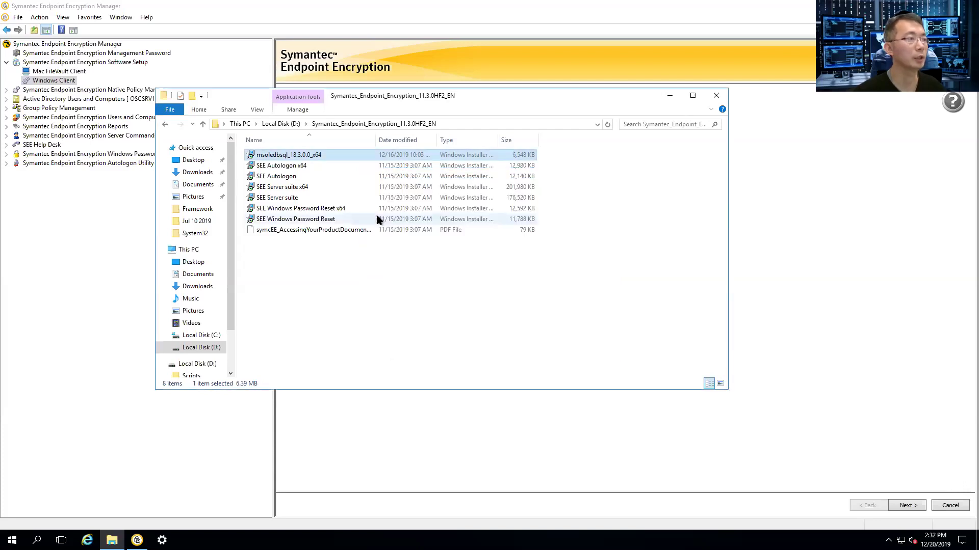
- Launch SEE Server suite x64, dismiss warning 25017, exit the wizard, and close the About dialog
double_click(355, 189)
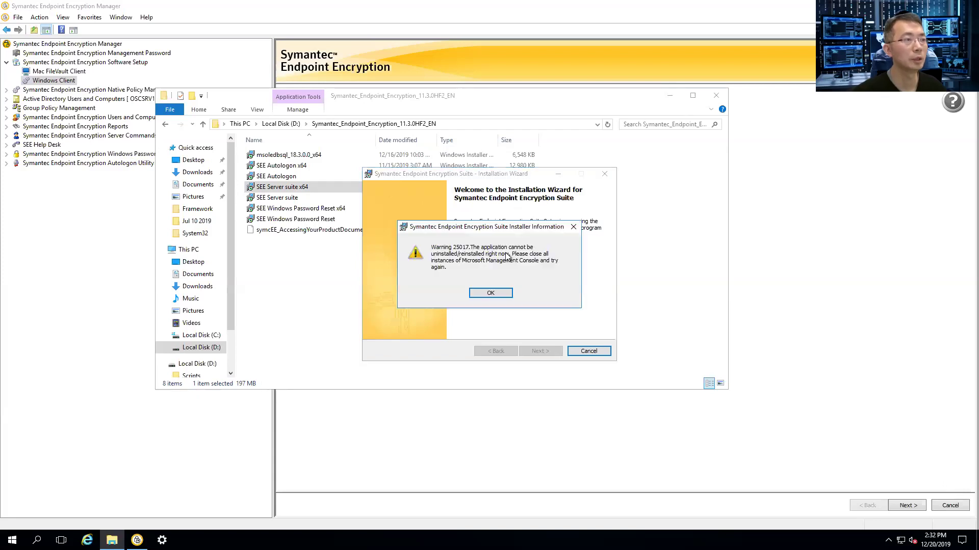
click(490, 293)
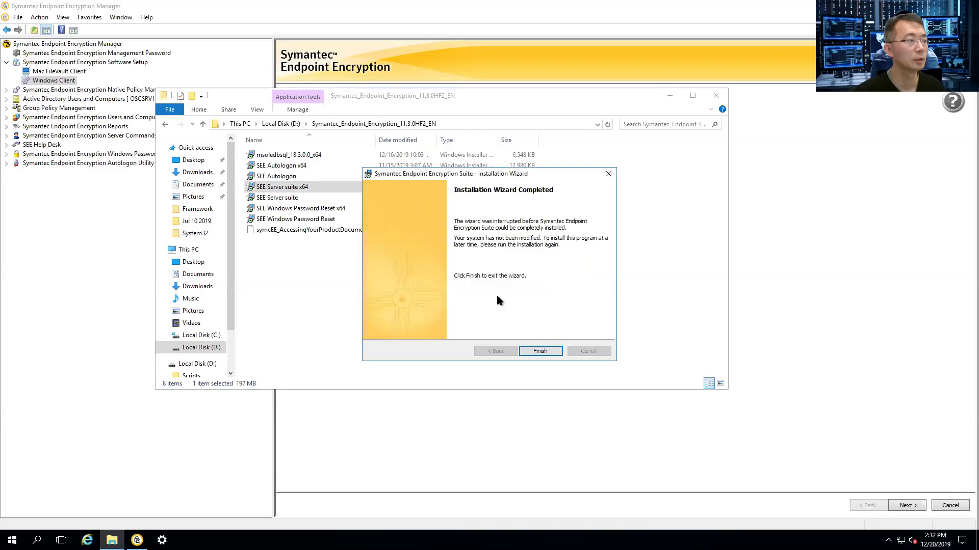
click(540, 351)
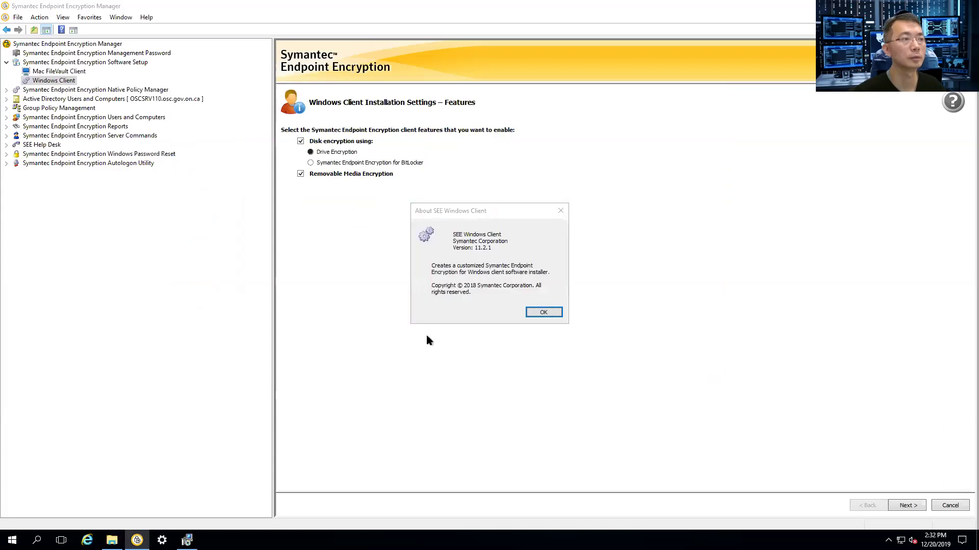
click(539, 313)
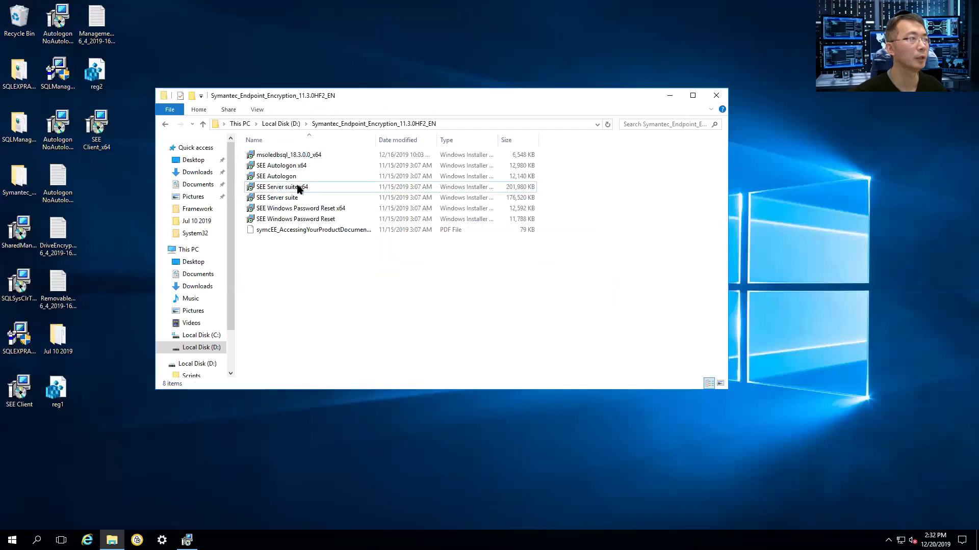
- Answer the console's save prompt, relaunch SEE Server suite x64 with UAC approval, and pass the Upgrade page
click(301, 187)
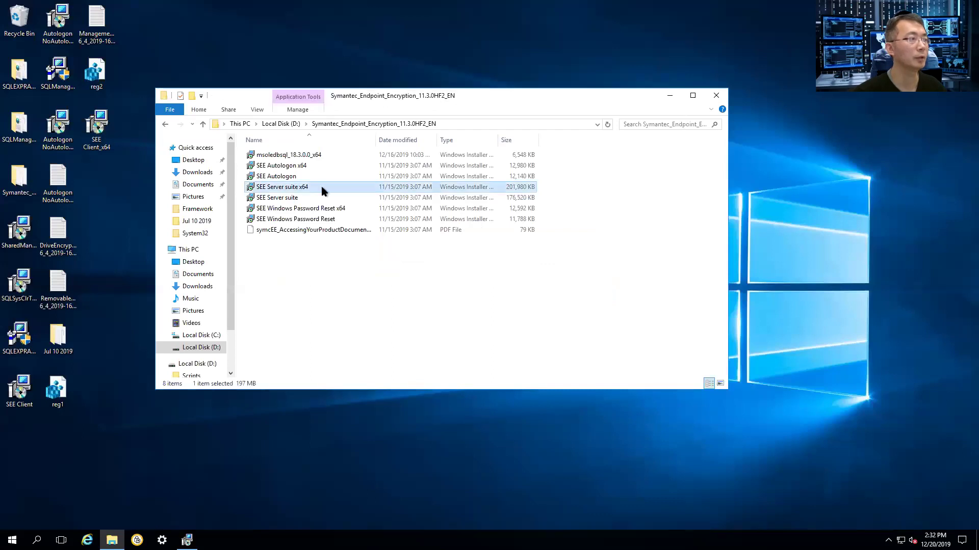
double_click(322, 190)
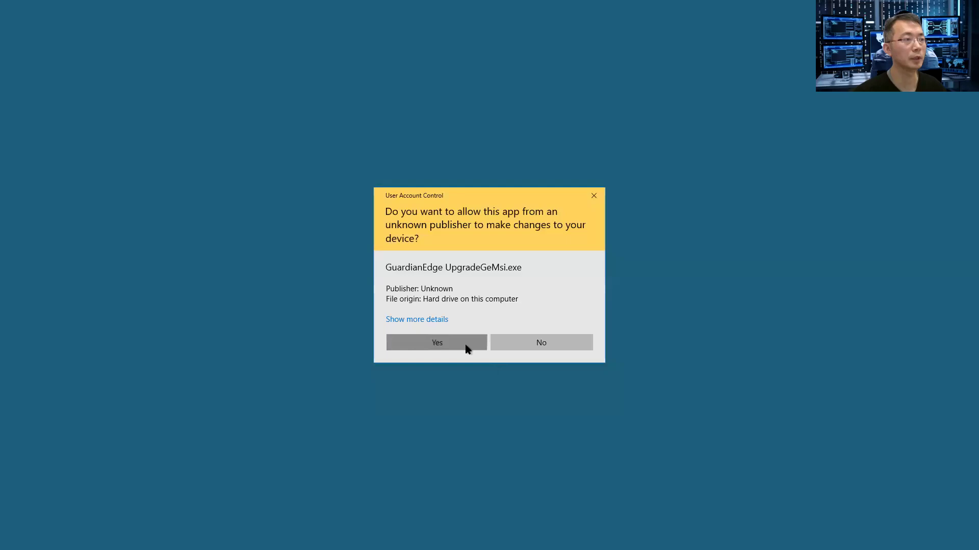
click(465, 348)
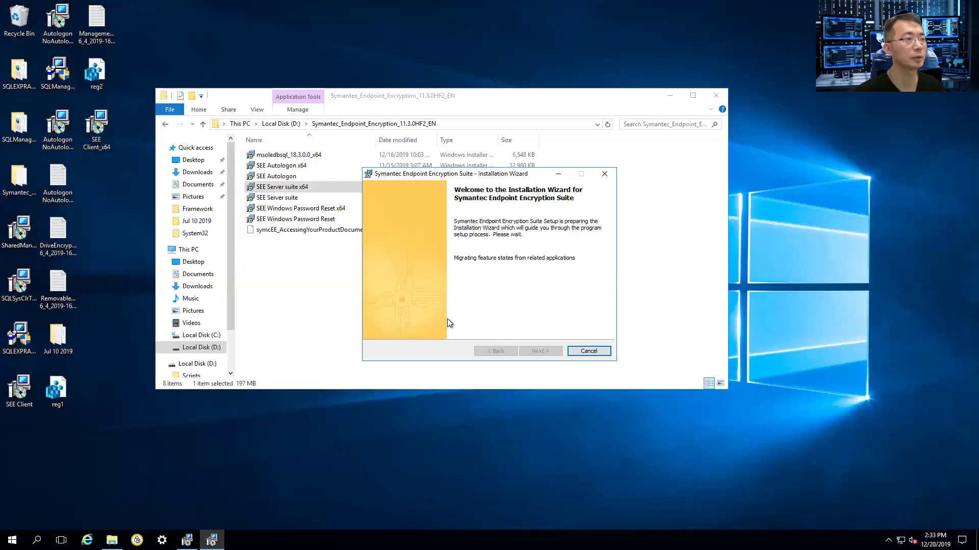
click(540, 351)
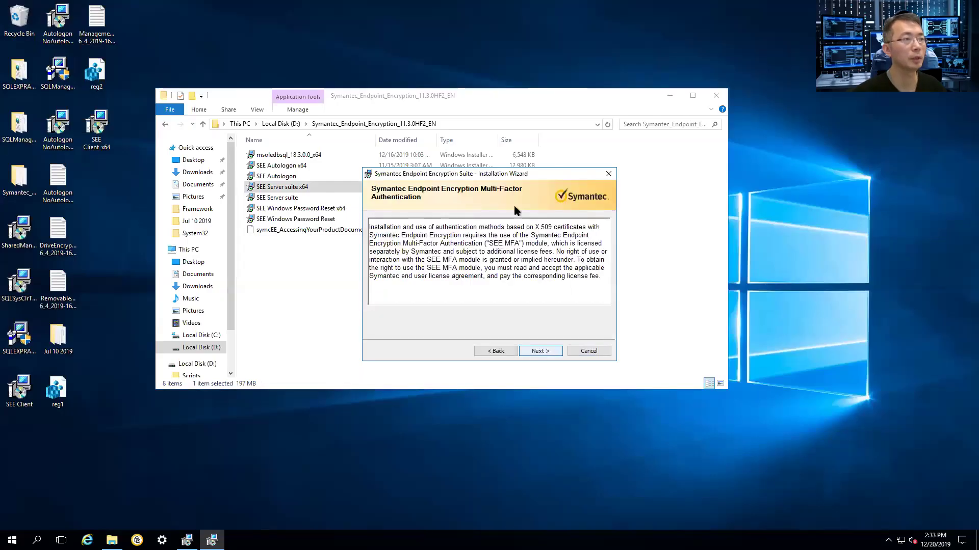
- Accept the licence agreement and choose the Complete setup type
click(539, 351)
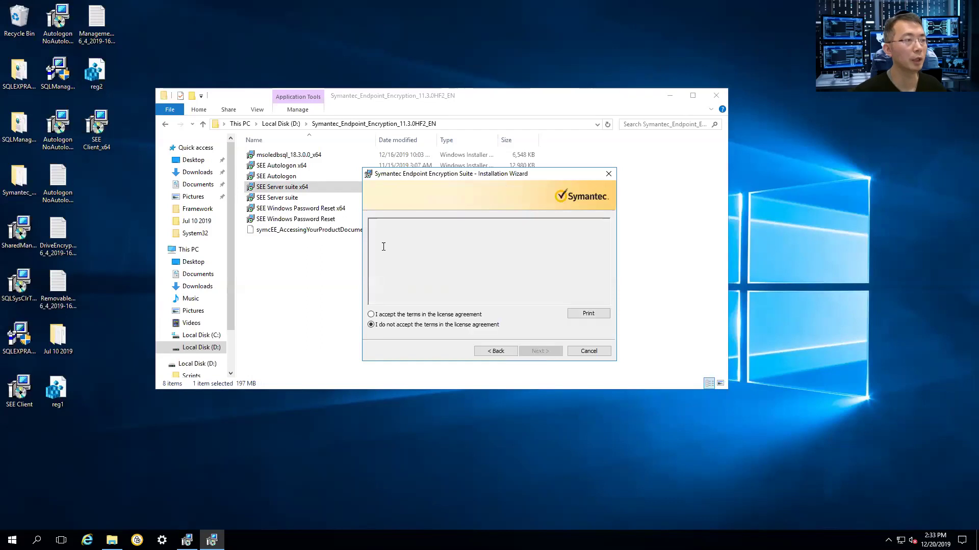
click(419, 315)
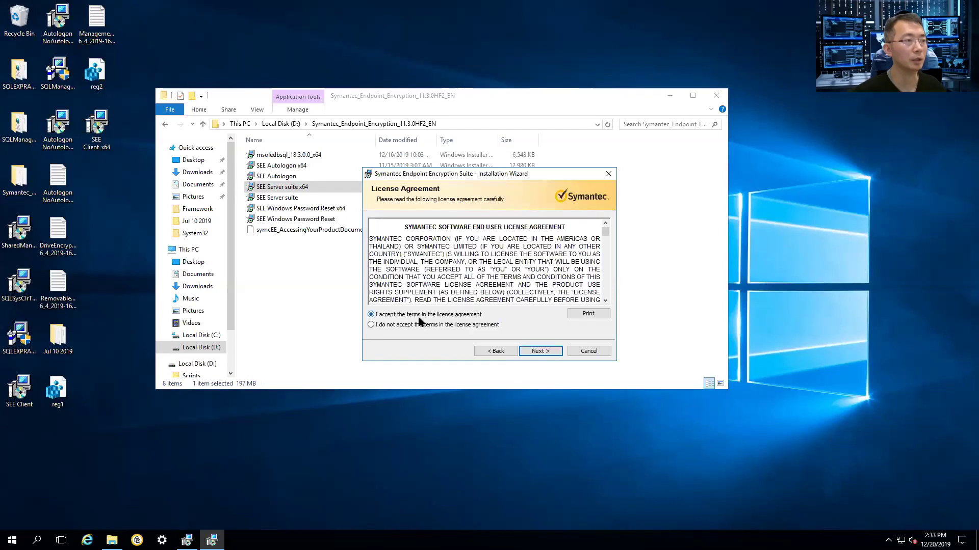
click(542, 354)
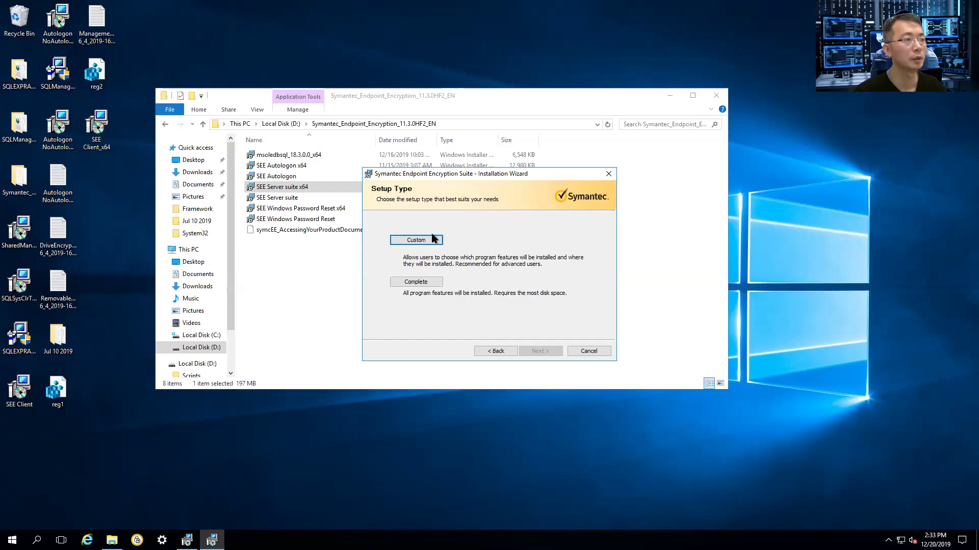
click(425, 282)
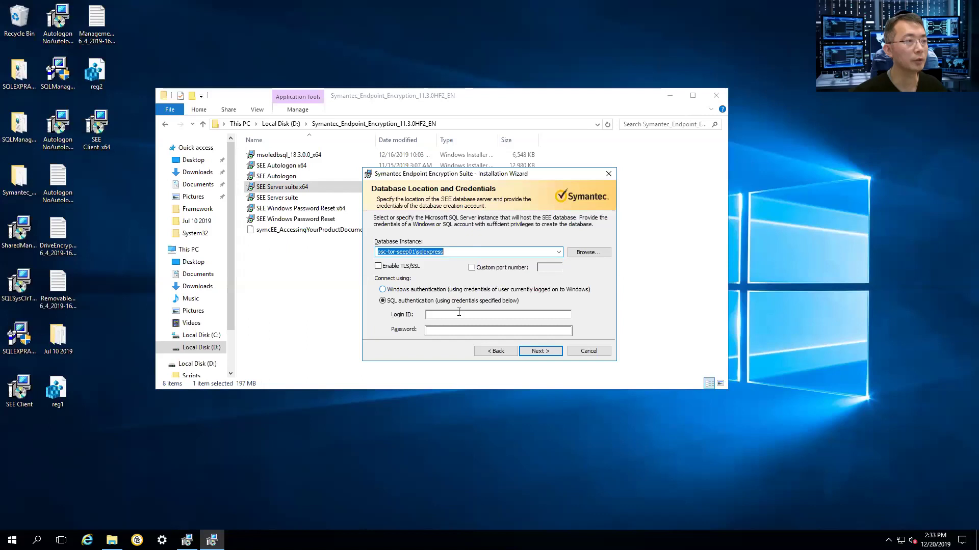
- Use Windows authentication for the database, enter the SEE management password, and start installing
click(488, 290)
click(530, 350)
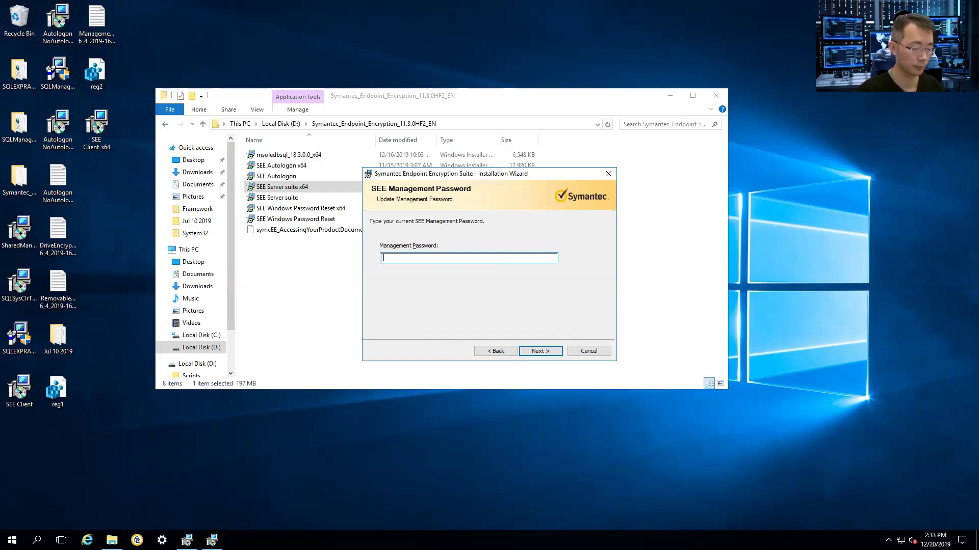
text(••••••••••••••)
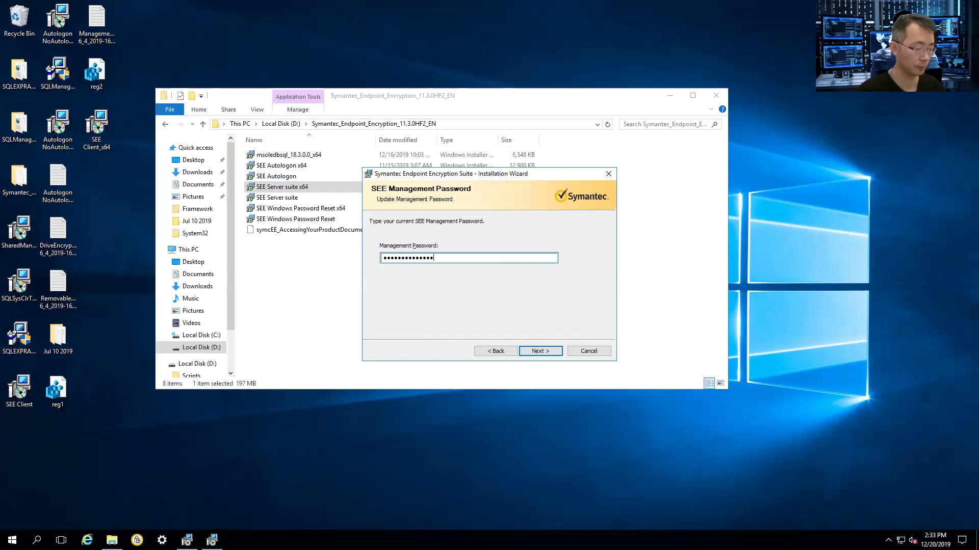
text(•)
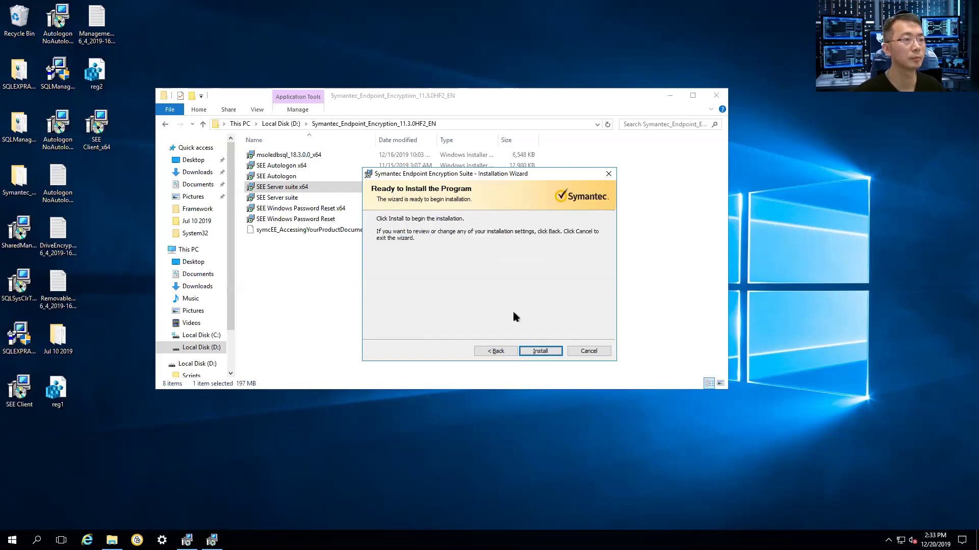
key(Return)
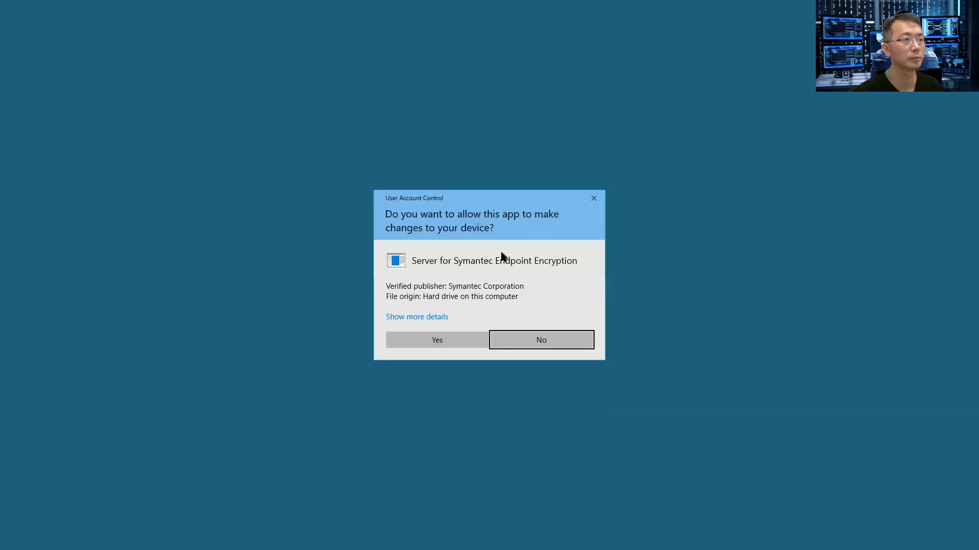
- Approve the installer's UAC prompt and let the upgrade run to Installation Wizard Completed
click(454, 336)
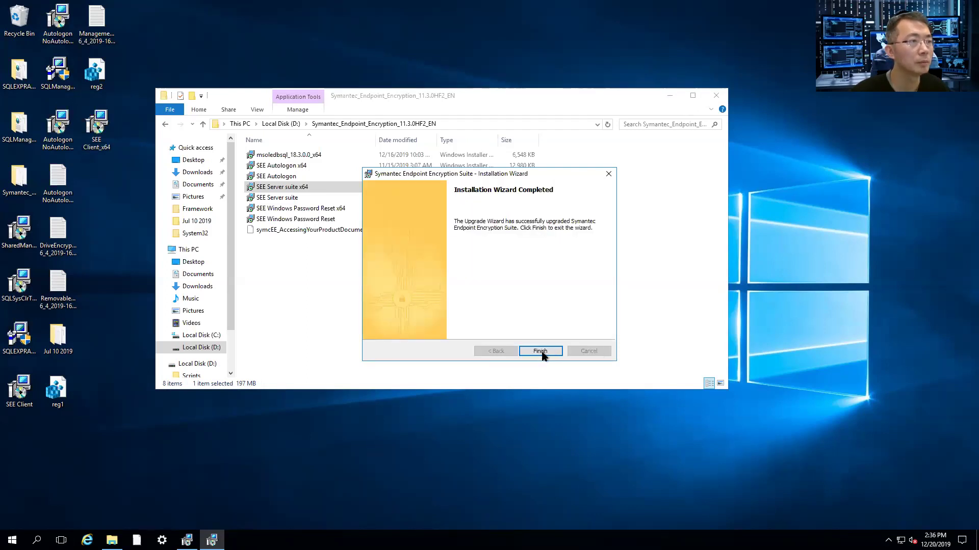
- Finish the installation wizard and approve the UAC prompt for Server for Symantec Endpoint Encryption
click(541, 352)
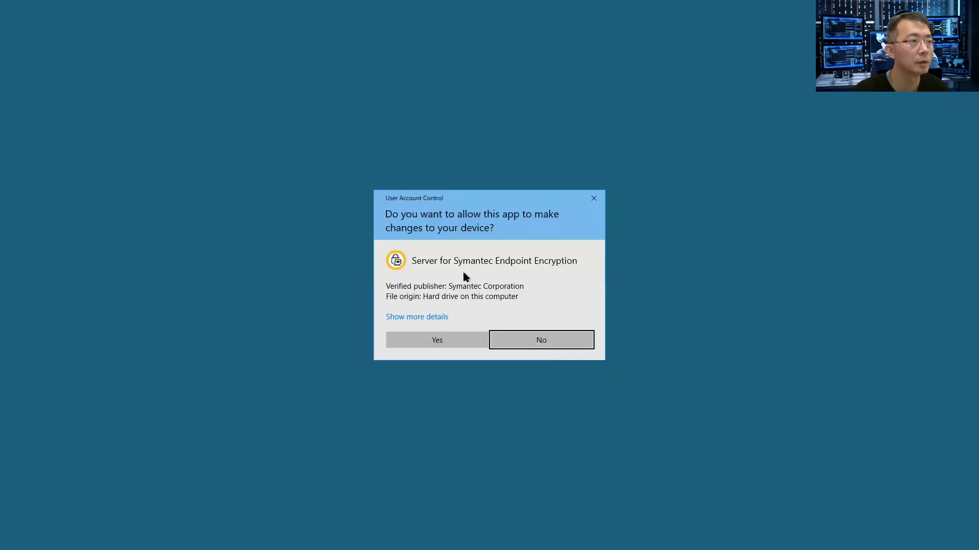
click(461, 341)
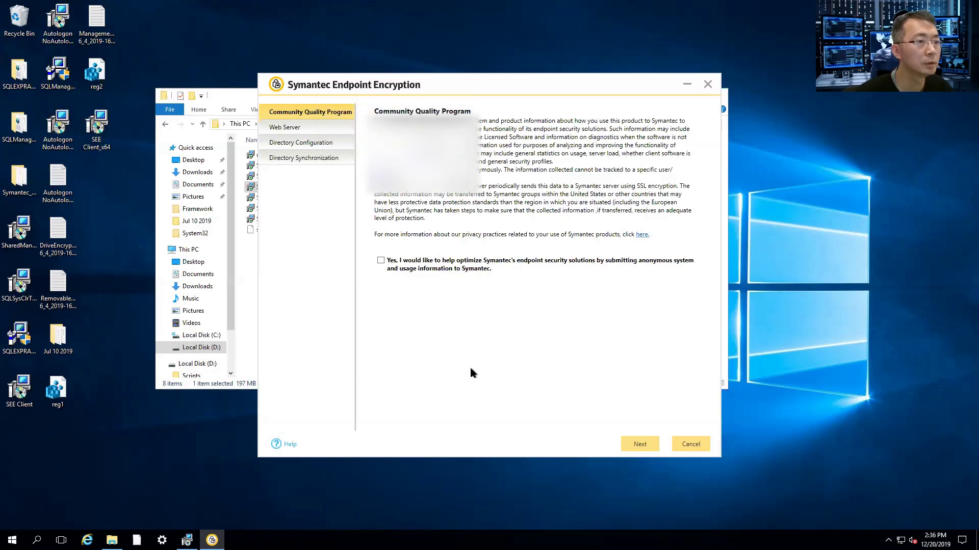
- Keep the default Community Quality Program, Web Server and Directory settings, finish, and confirm the saved message
click(640, 444)
click(640, 444)
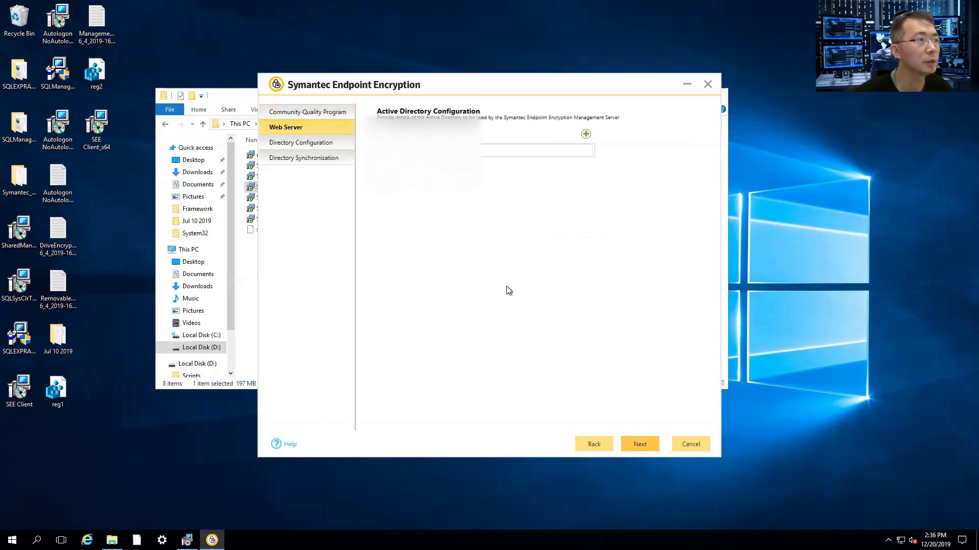
click(637, 444)
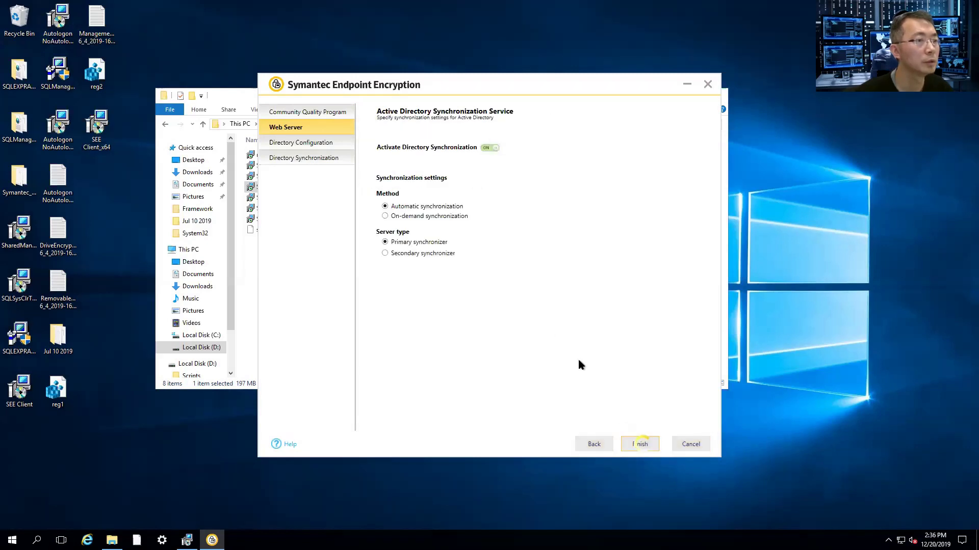
click(630, 442)
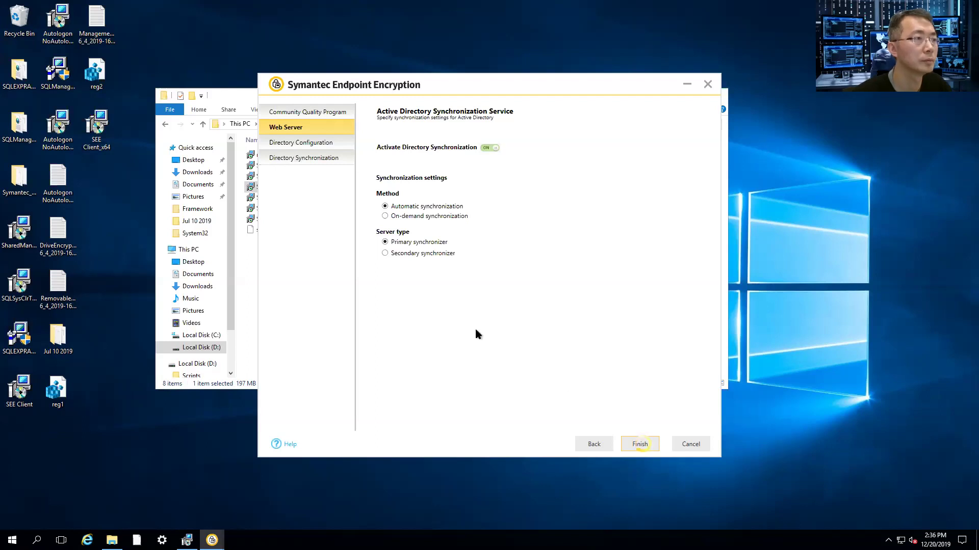
click(557, 288)
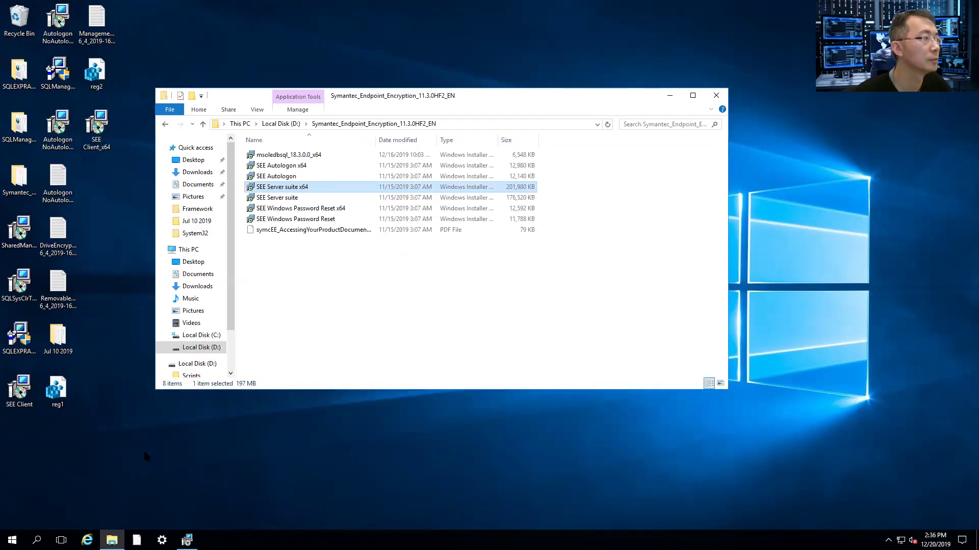
- Start Symantec Endpoint Encryption Manager from the Start menu's Most used list, approving UAC
click(12, 539)
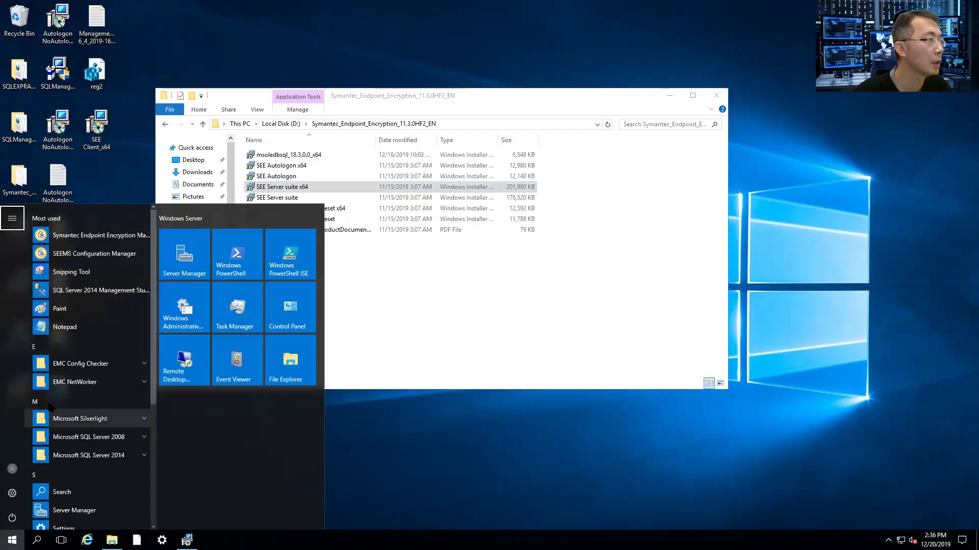
click(130, 236)
click(431, 337)
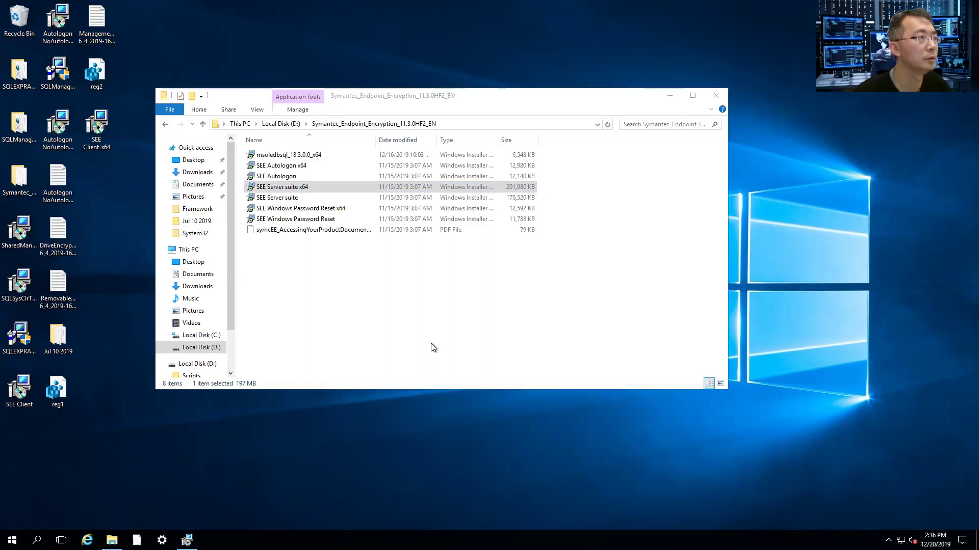
- Check the About Microsoft Management Console information and maximize the console window
click(189, 107)
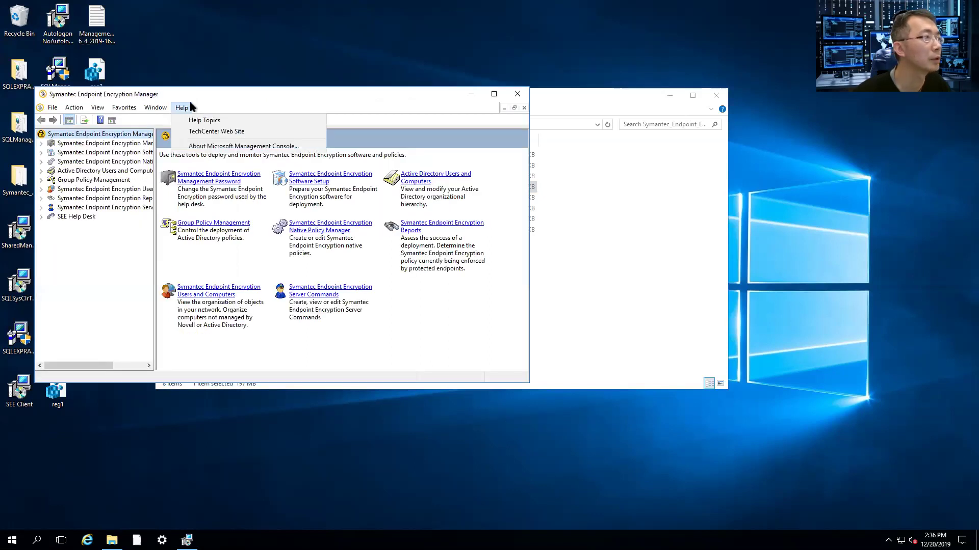
click(211, 148)
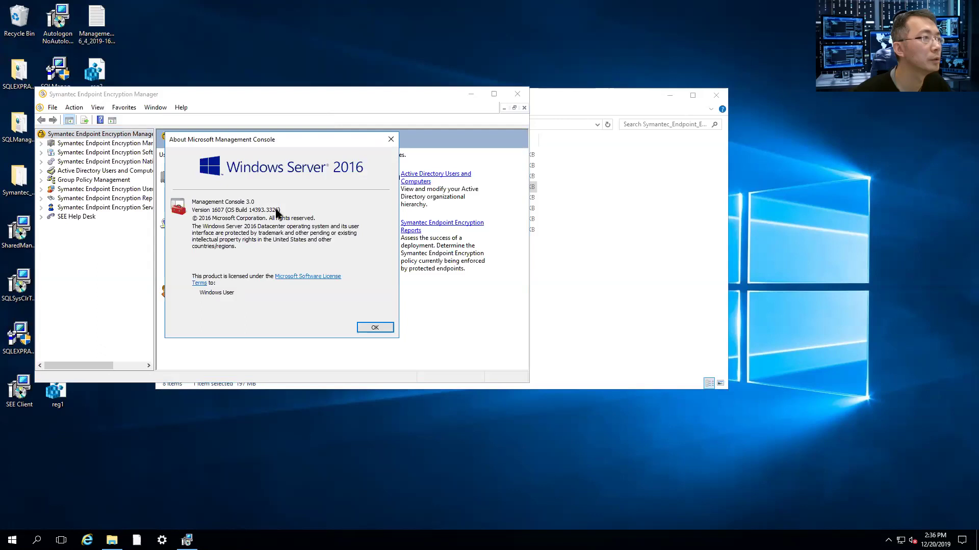
click(375, 328)
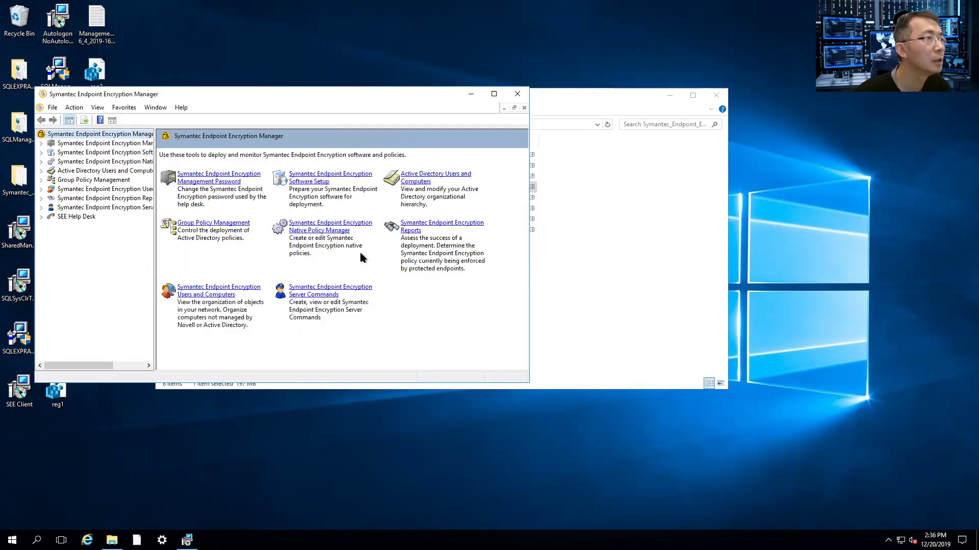
double_click(347, 98)
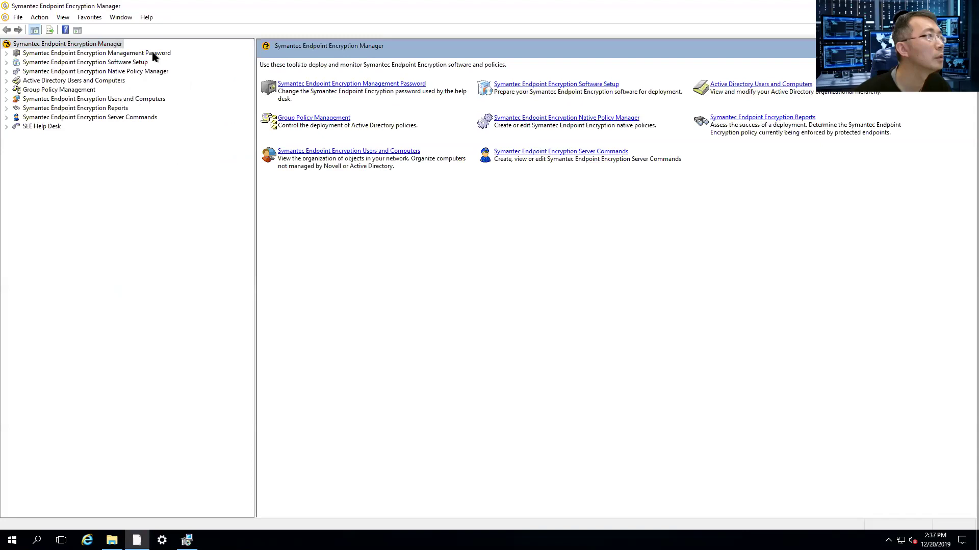
- View the root node's Help, then return to the Management Password page
right_click(92, 41)
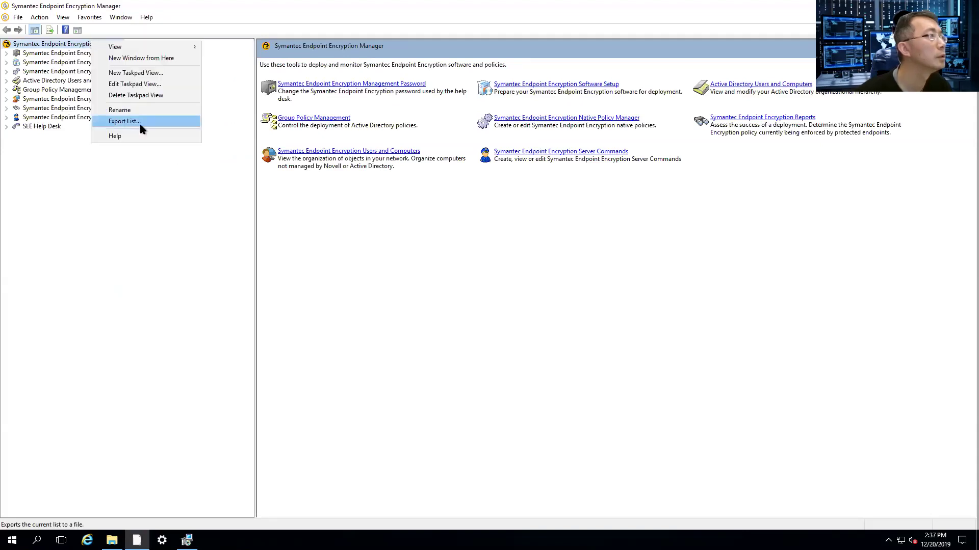
click(143, 142)
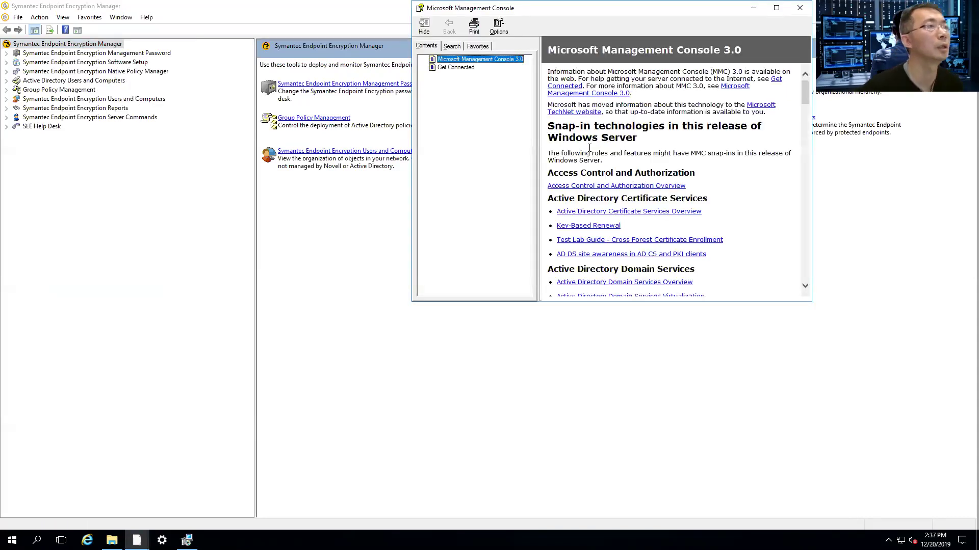
click(40, 53)
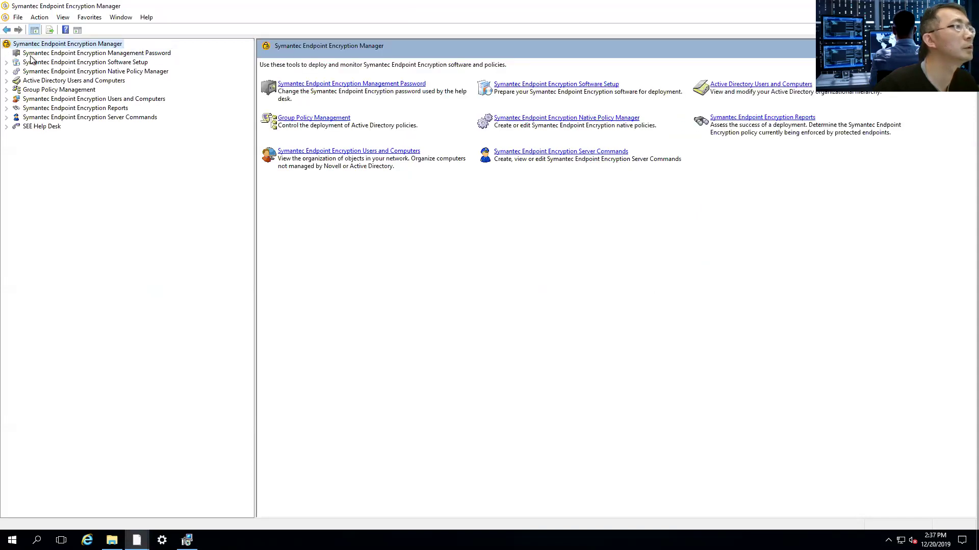
click(42, 53)
- Open the Windows Client wizard under Software Setup and view About SEE Windows Client, confirming version 11.3.0 HF2
double_click(39, 62)
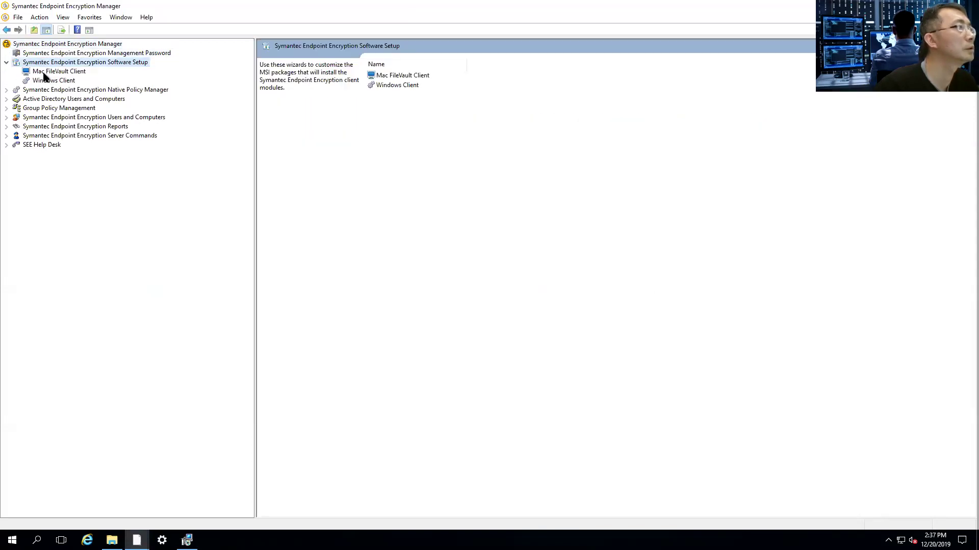
click(47, 81)
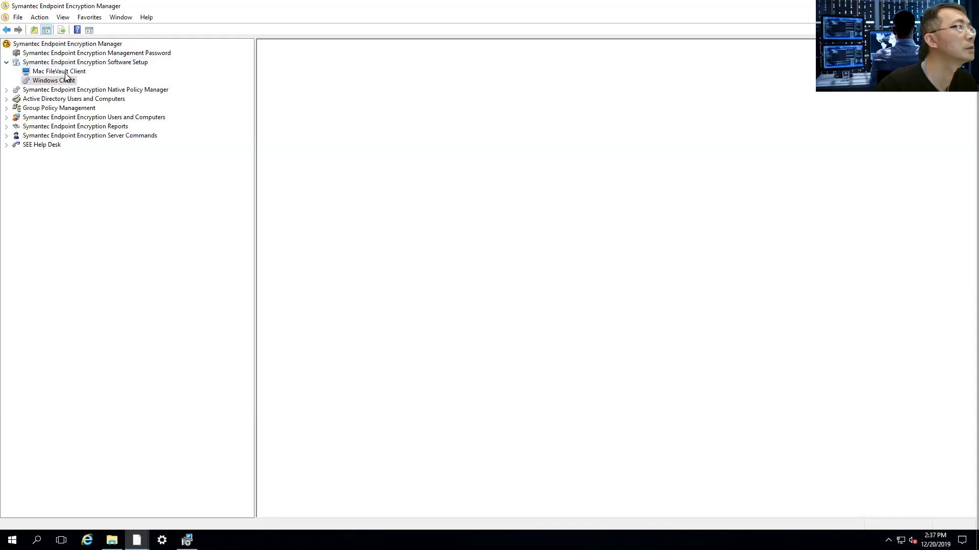
click(147, 17)
click(176, 68)
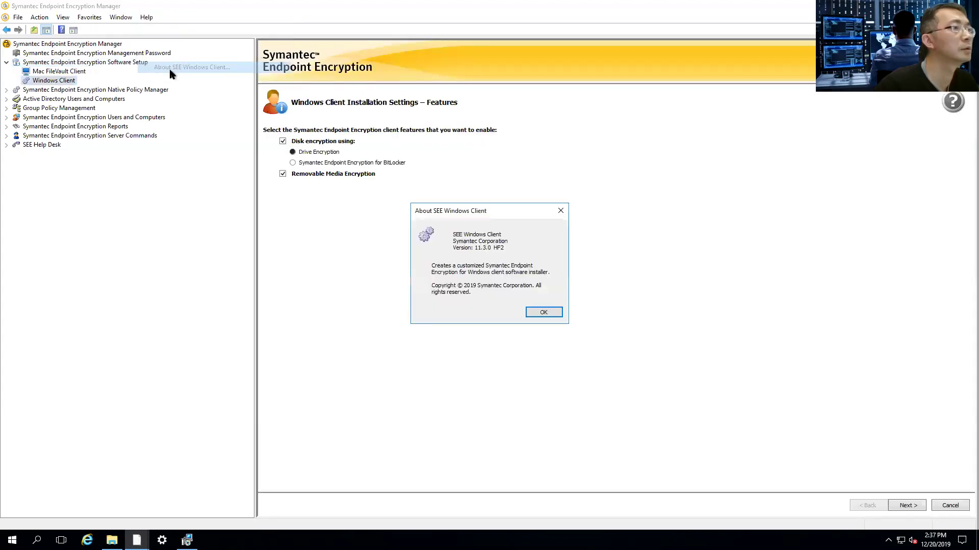